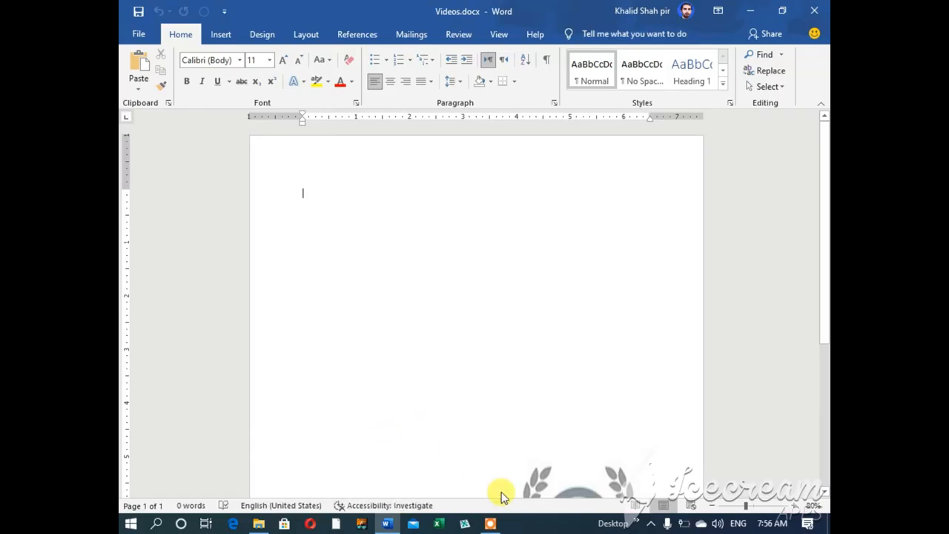
Step: Draw a red rectangle around the Font group of commands using the screen recorder's rectangle tool
click(490, 522)
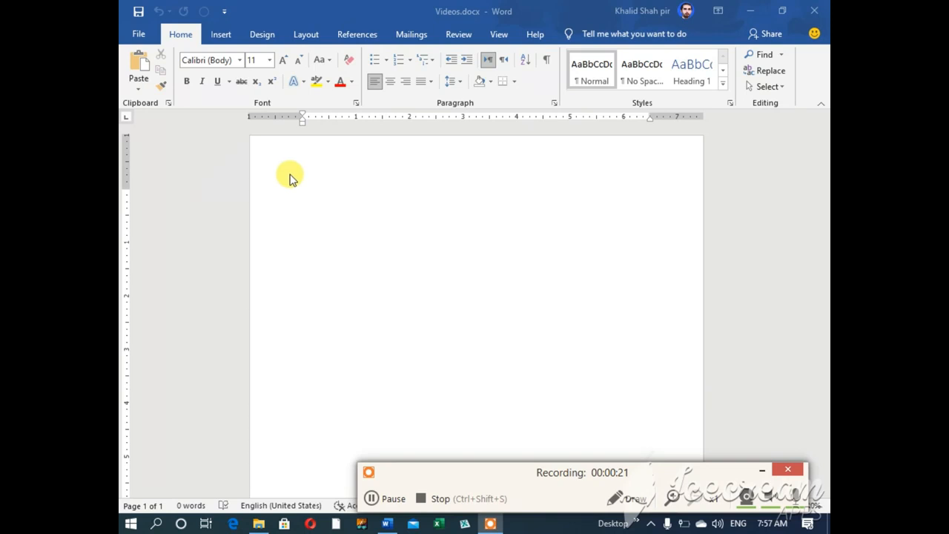
key(ctrl+shift+d)
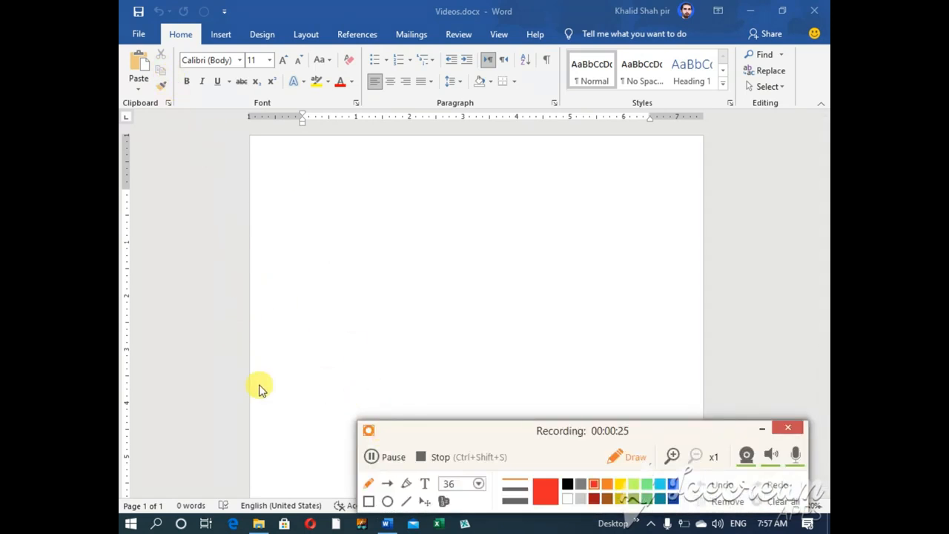
click(368, 502)
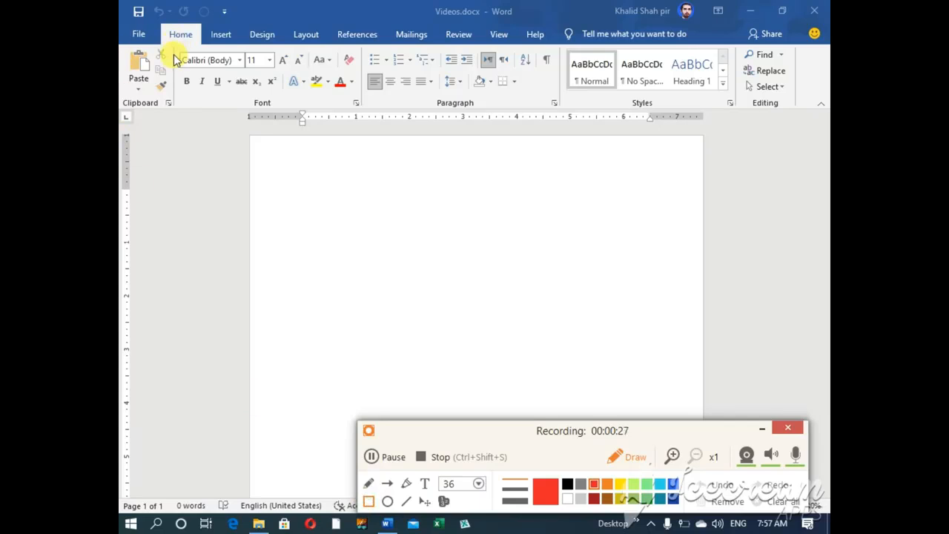
mouse_move(173, 46)
mouse_down()
mouse_move(186, 84)
mouse_move(360, 104)
mouse_move(365, 116)
mouse_up()
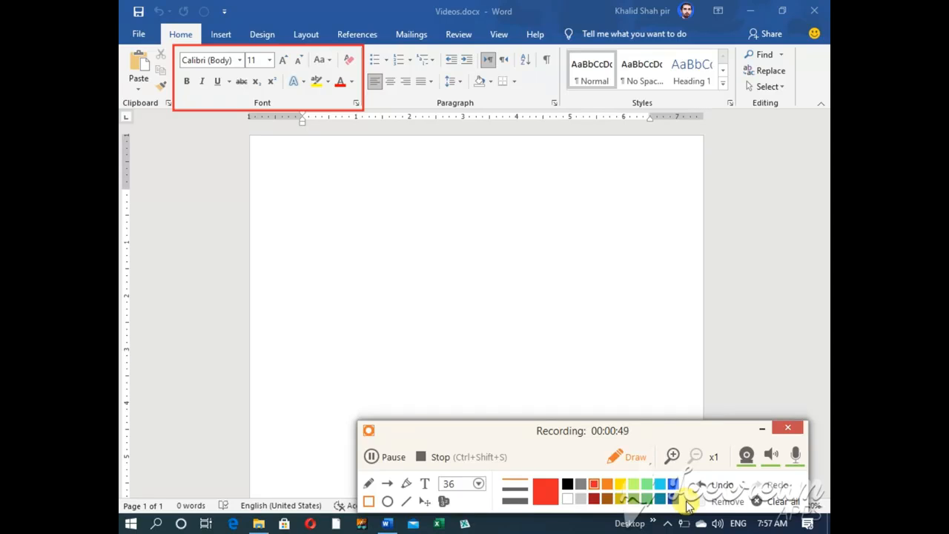
click(615, 458)
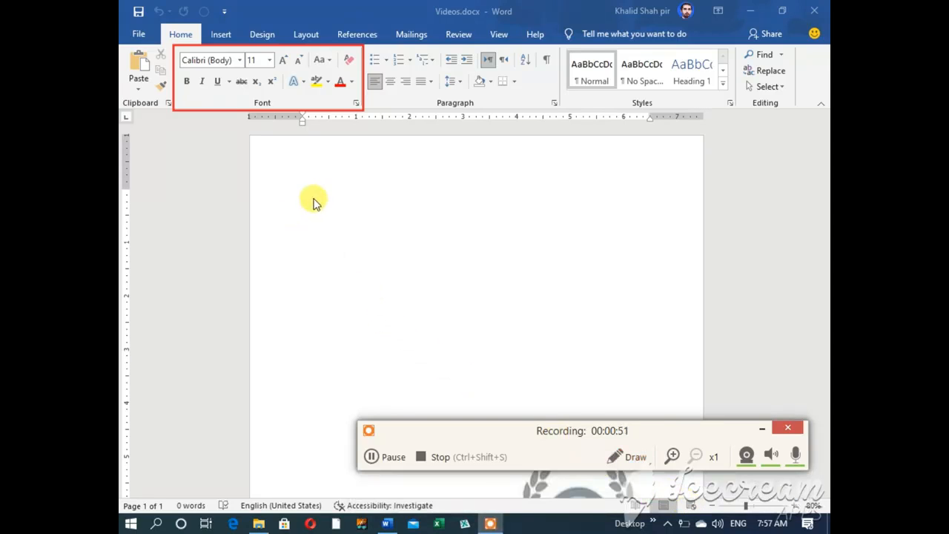
Step: Generate sample paragraphs in the blank document with the =rand() formula
click(322, 170)
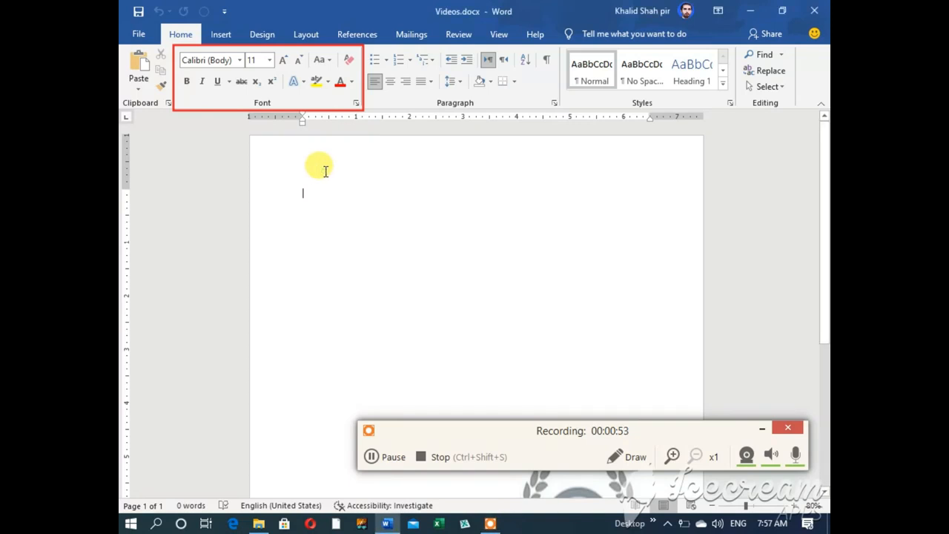
text(-r)
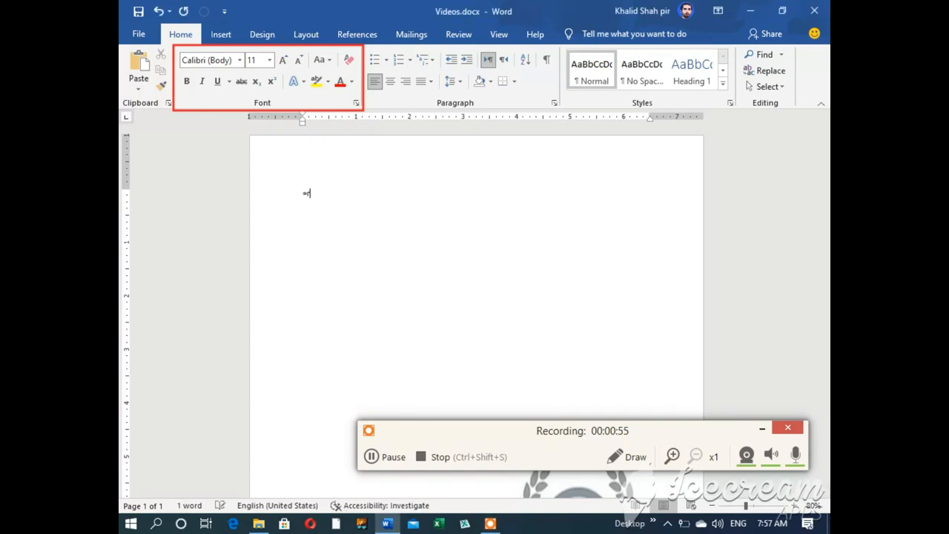
text(and())
key(Return)
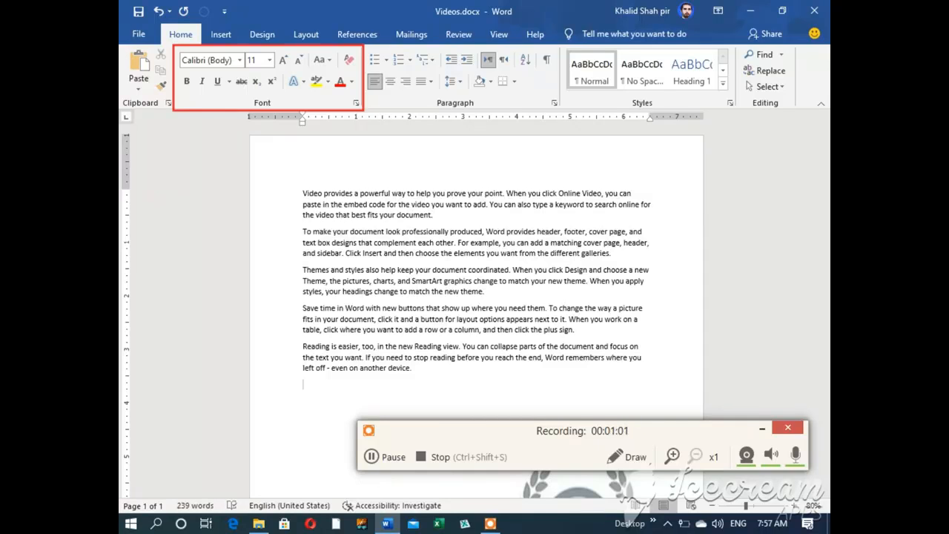
Step: Try Times New Roman on all five sample paragraphs and set their font to Britannic Bold
drag(274, 195, 260, 366)
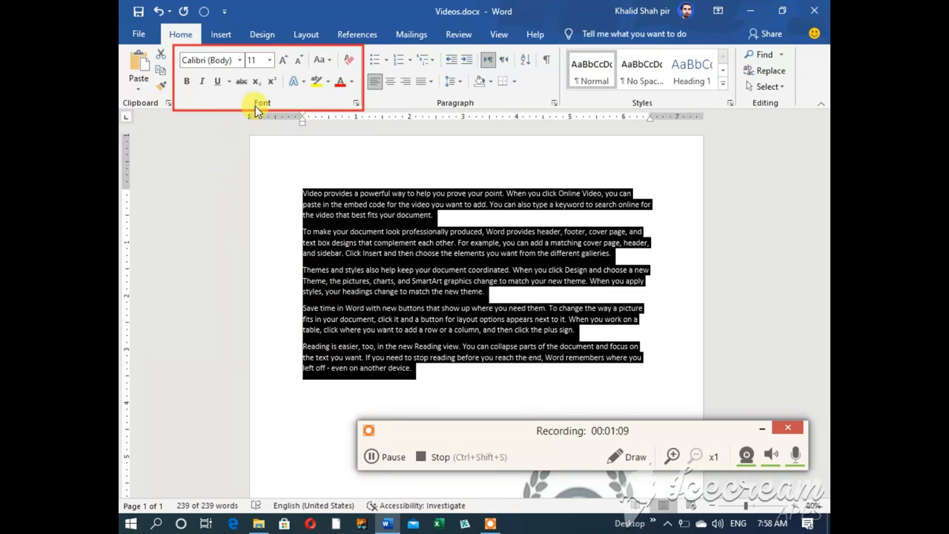
click(239, 61)
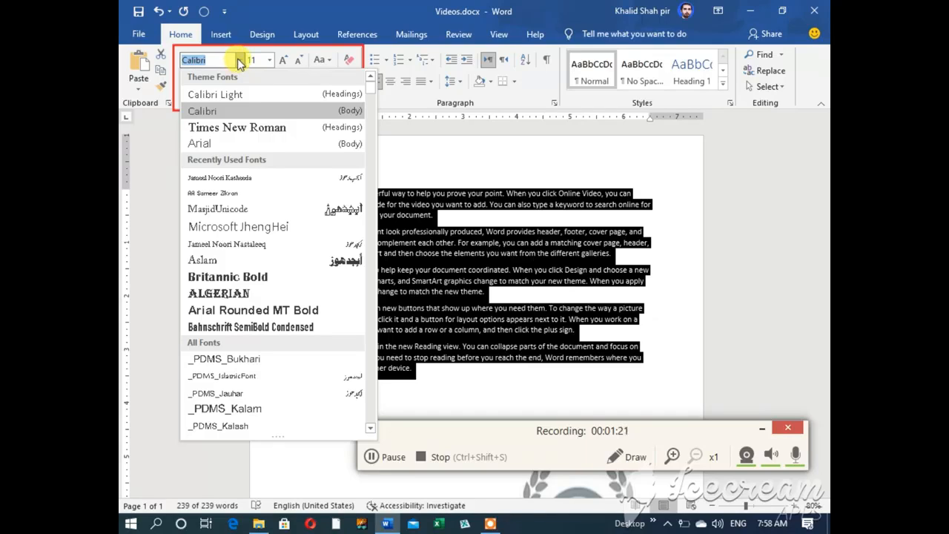
click(232, 129)
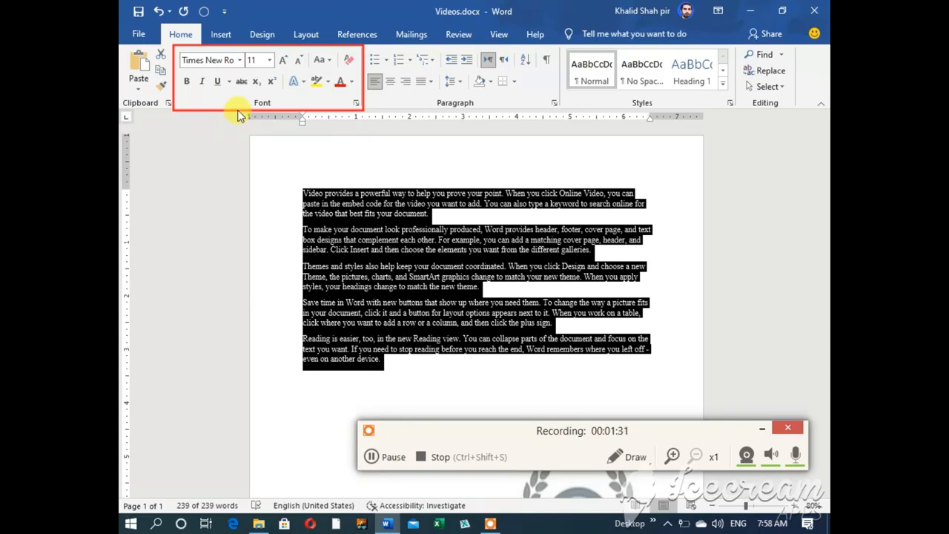
click(239, 60)
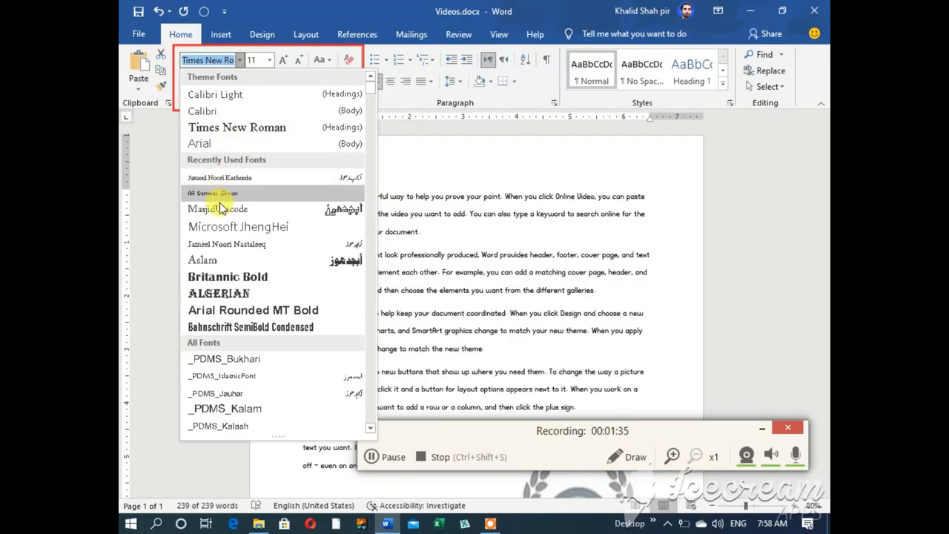
click(219, 281)
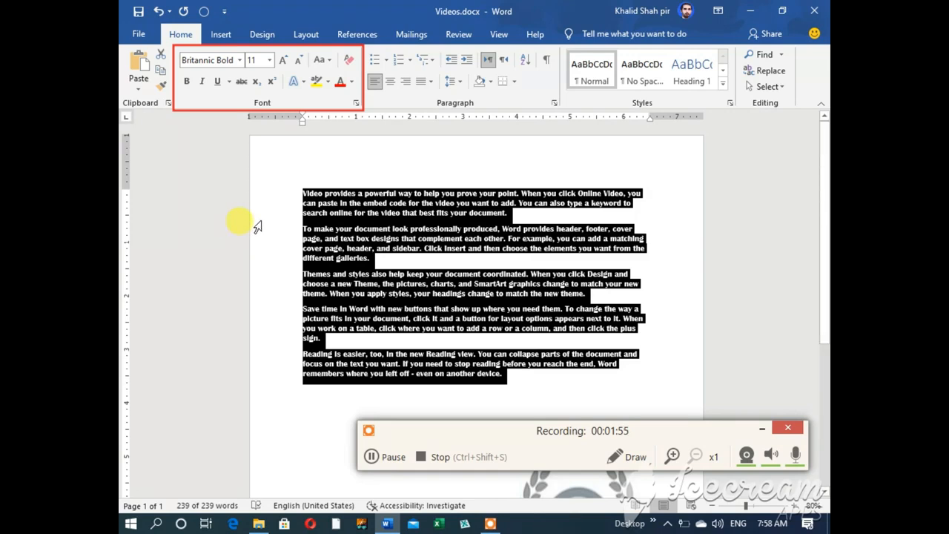
click(316, 202)
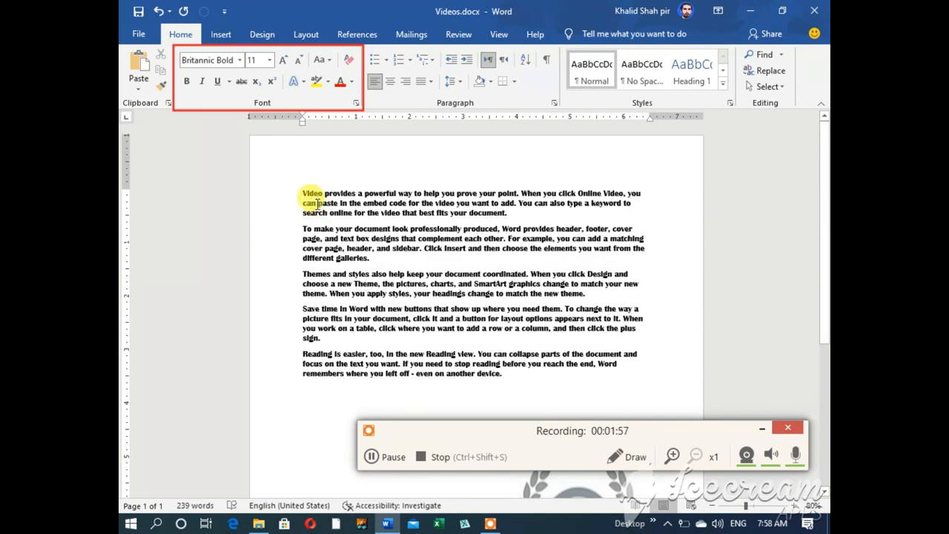
Step: Apply bold formatting to all five sample paragraphs
drag(261, 195, 269, 376)
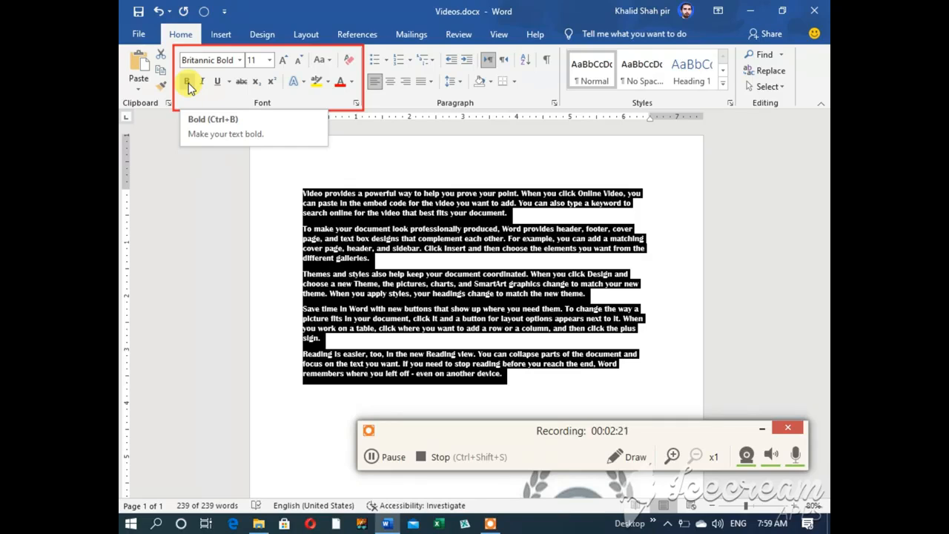
click(189, 86)
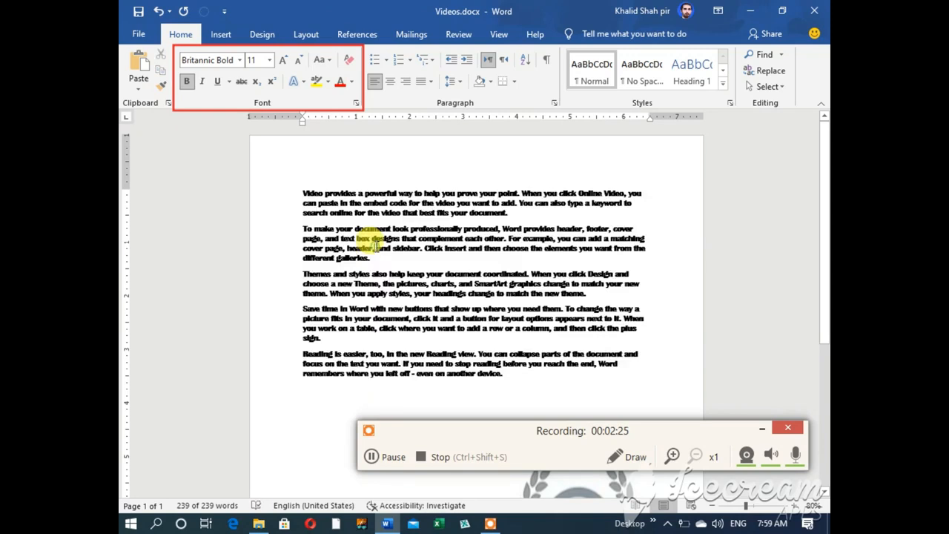
click(376, 250)
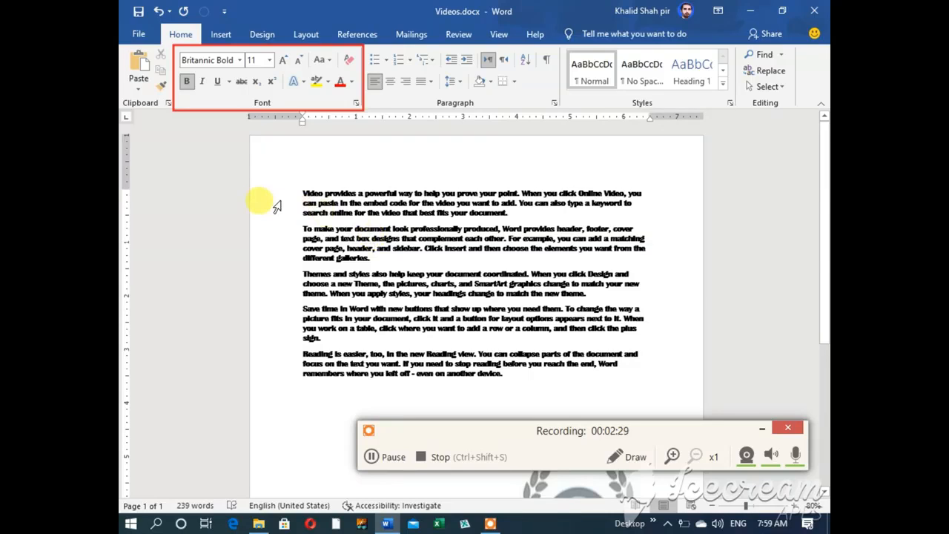
Step: Turn bold off and back on for the whole text, and italicize it
drag(273, 192, 282, 390)
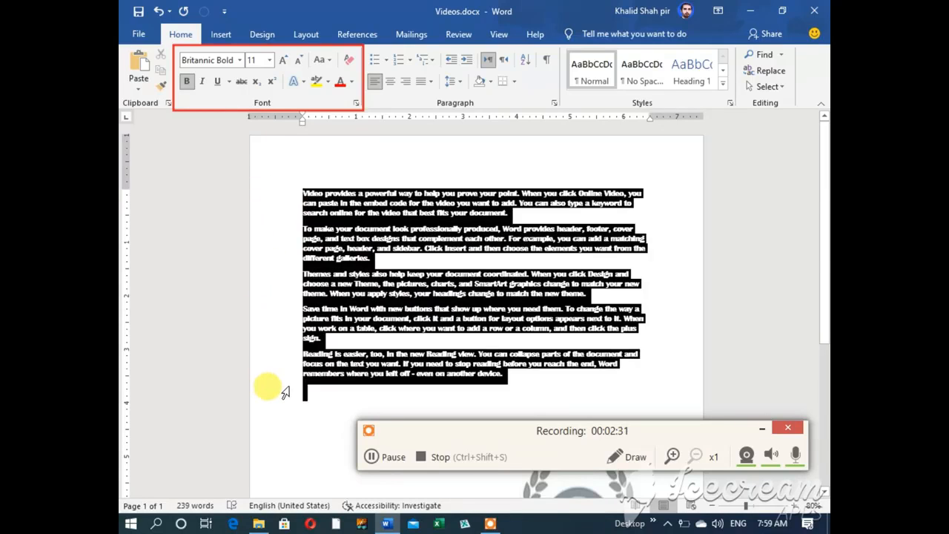
click(186, 85)
click(187, 84)
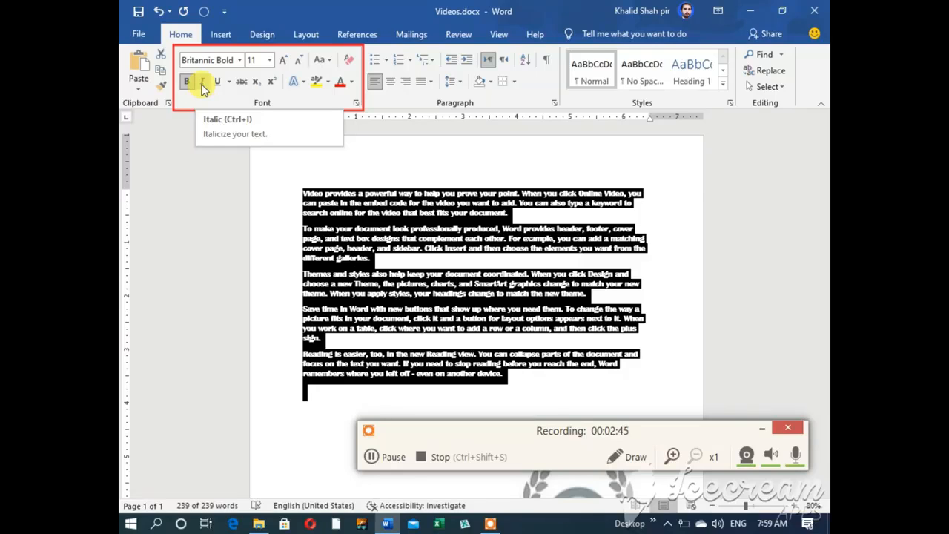
click(205, 88)
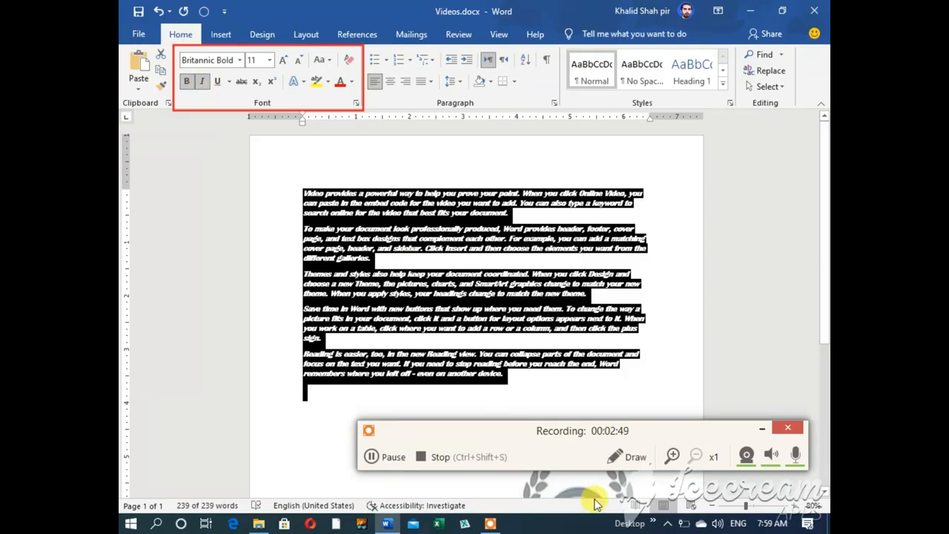
Step: Remove the italic formatting from the whole text and reapply it
click(794, 506)
click(797, 509)
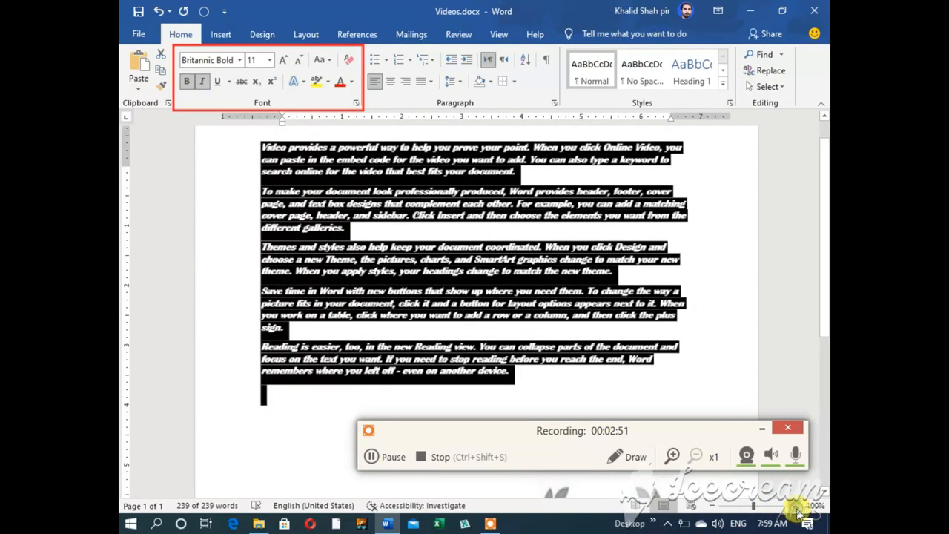
click(797, 509)
scroll(548, 331, up, 3)
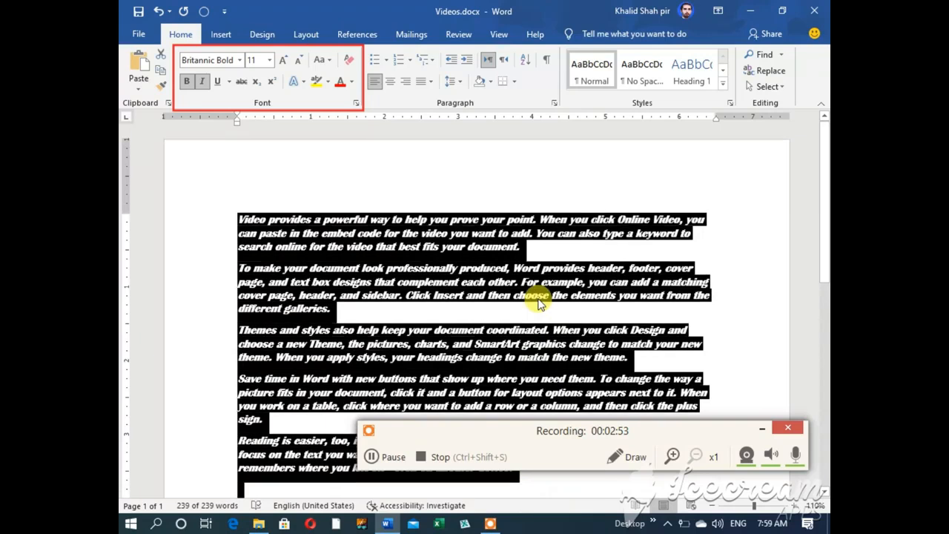
click(794, 509)
click(793, 509)
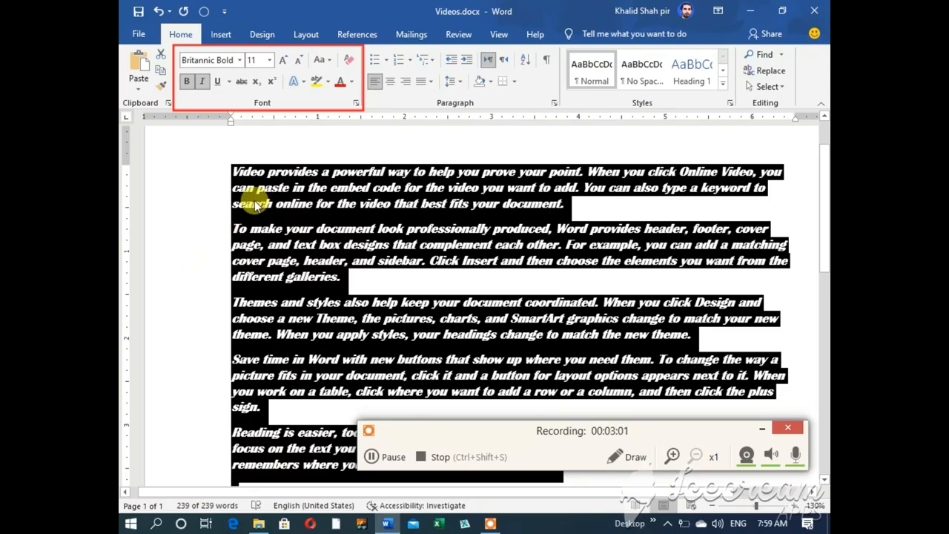
click(202, 82)
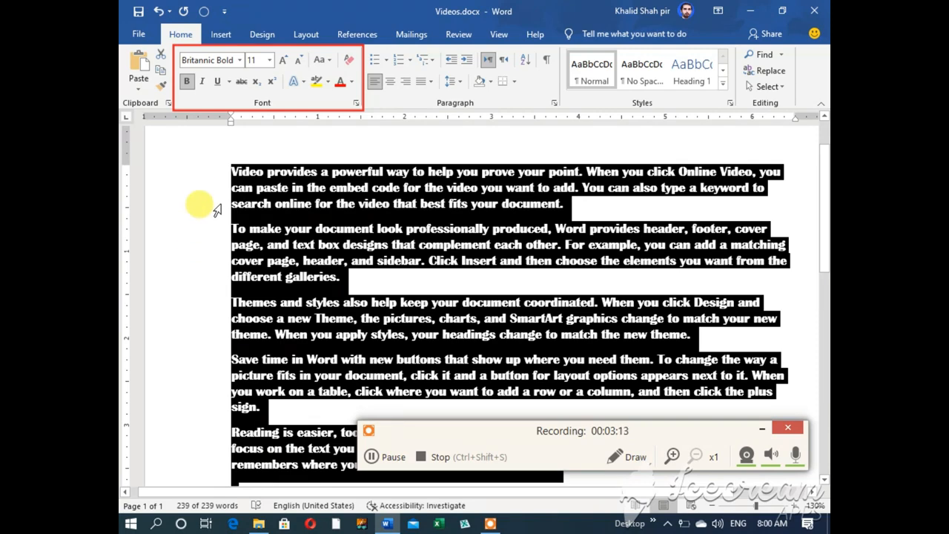
click(202, 82)
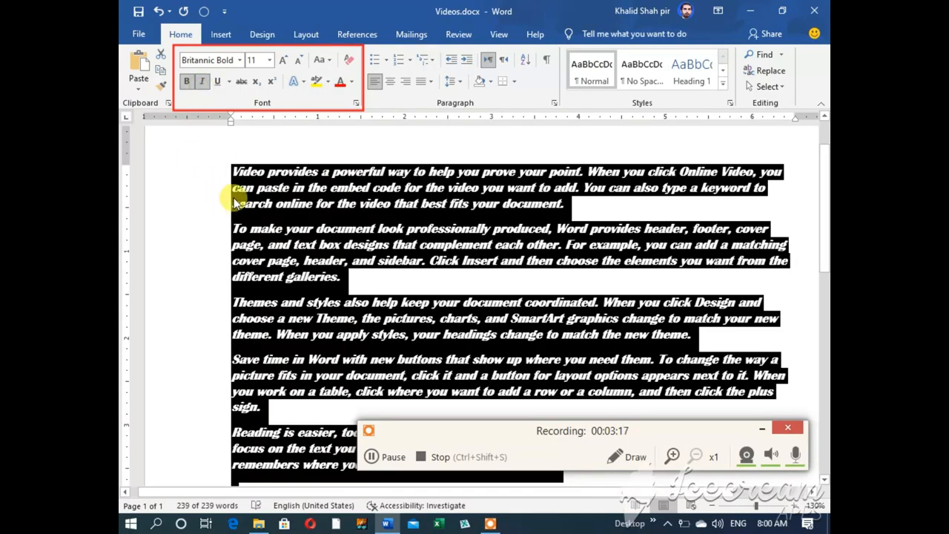
Step: Underline the whole text and remove the underline from it again
click(217, 81)
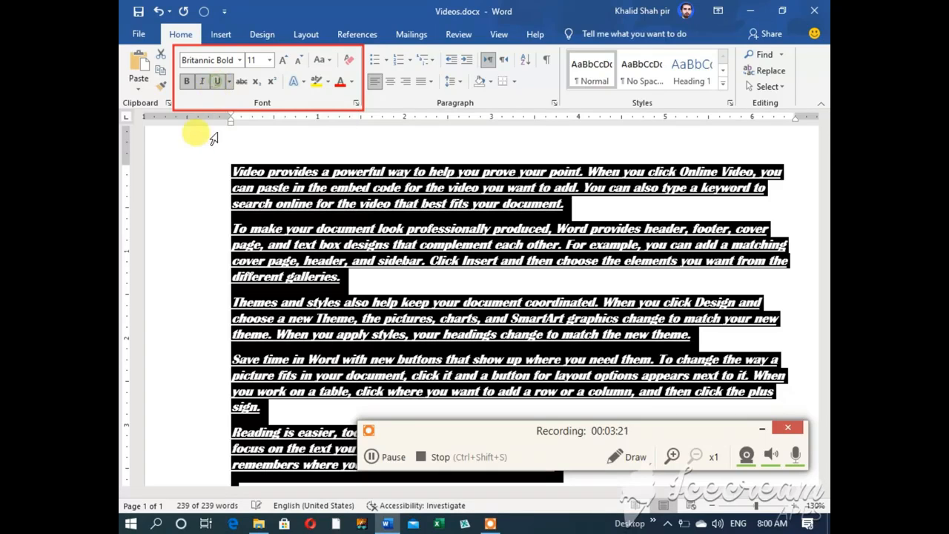
click(454, 236)
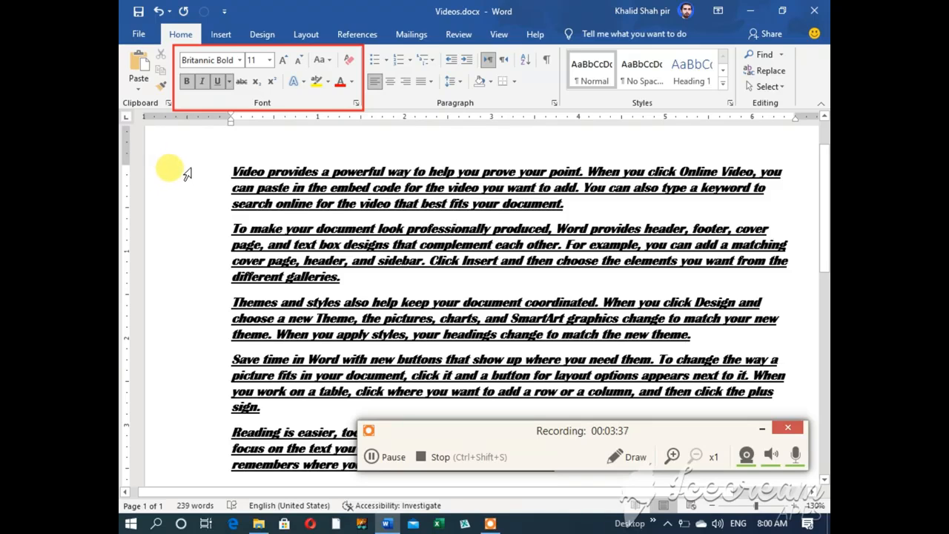
drag(184, 171, 171, 412)
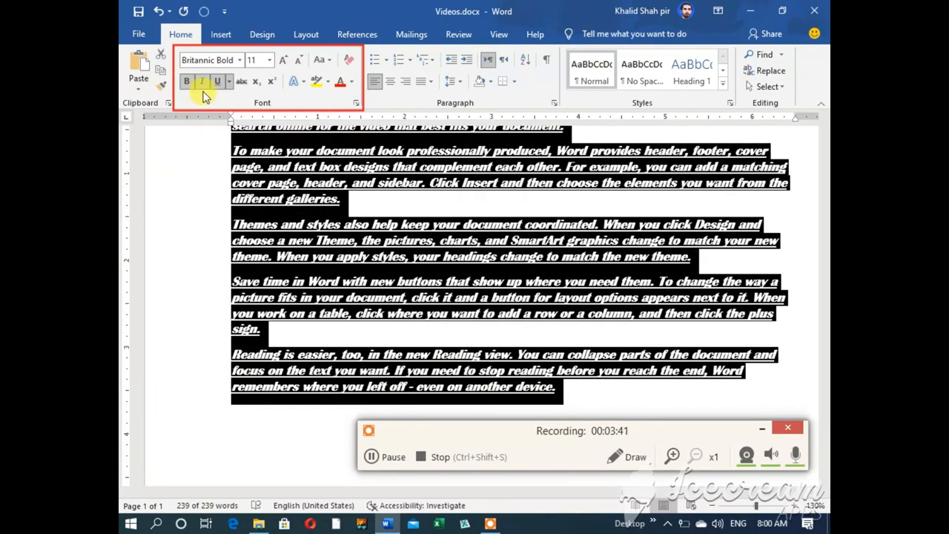
click(240, 313)
scroll(296, 296, up, 4)
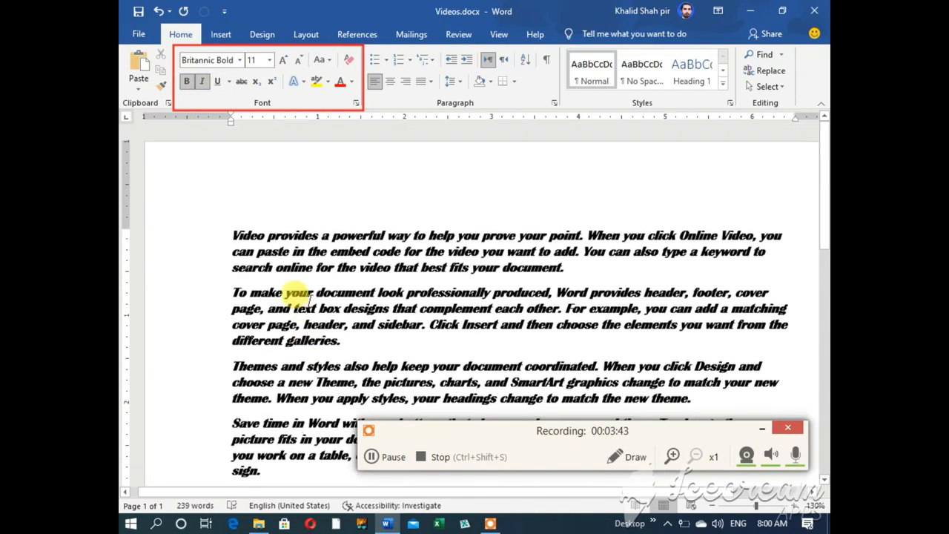
Step: Underline only the first paragraph and remove its underline again
drag(176, 230, 180, 269)
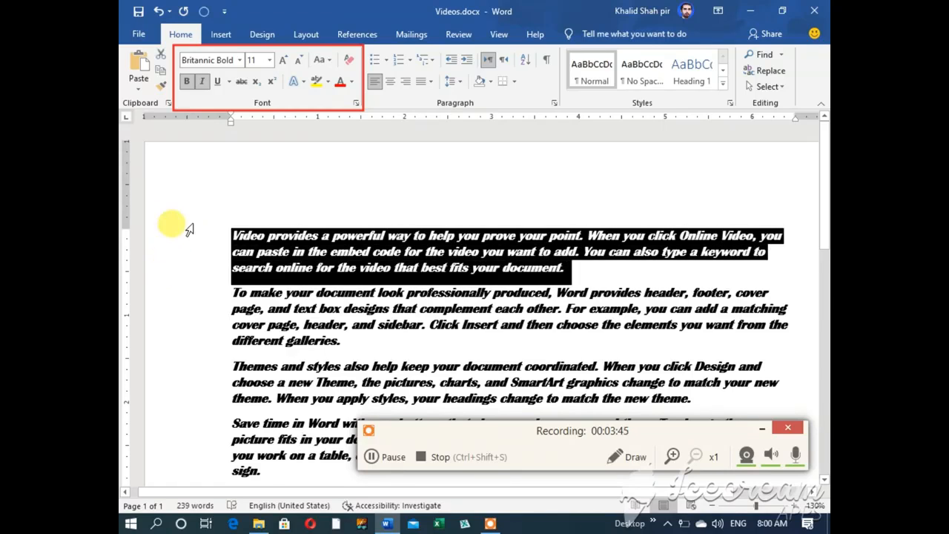
click(217, 81)
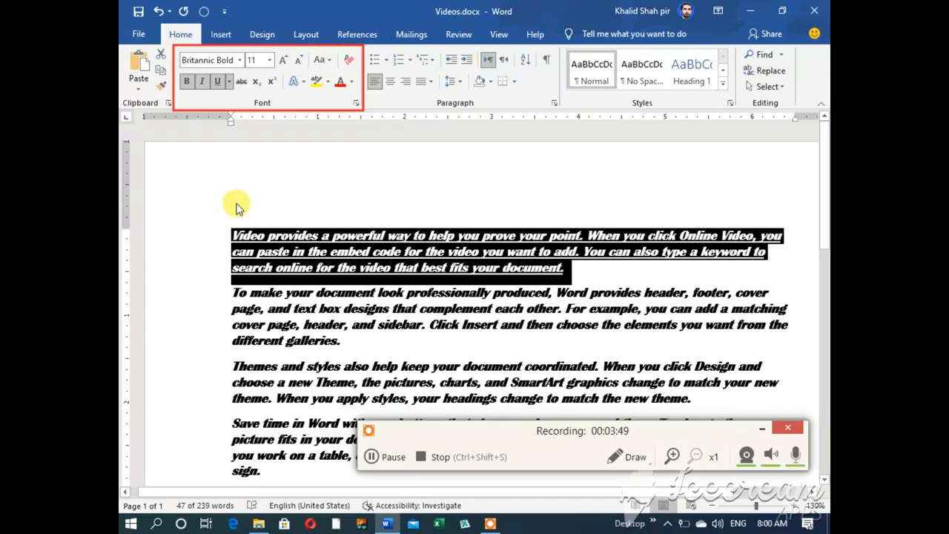
click(324, 265)
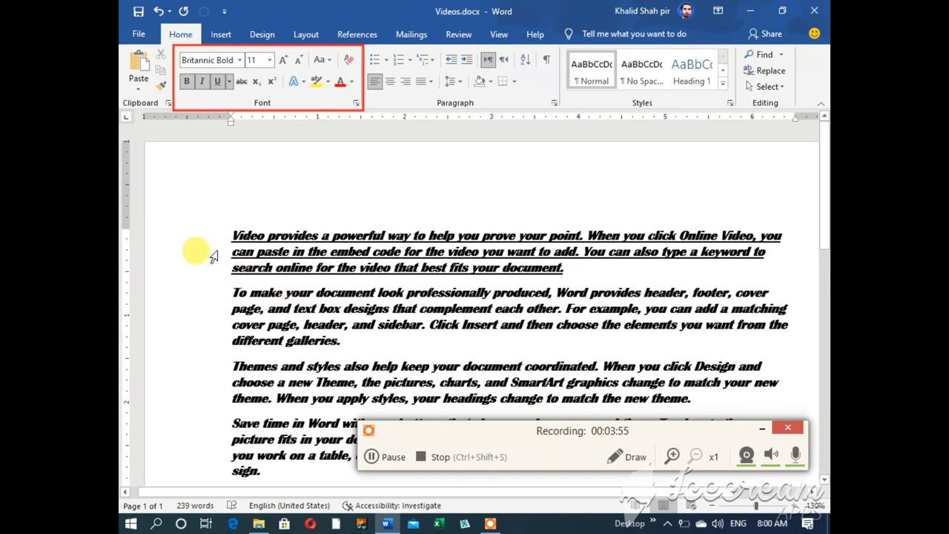
drag(183, 234, 186, 271)
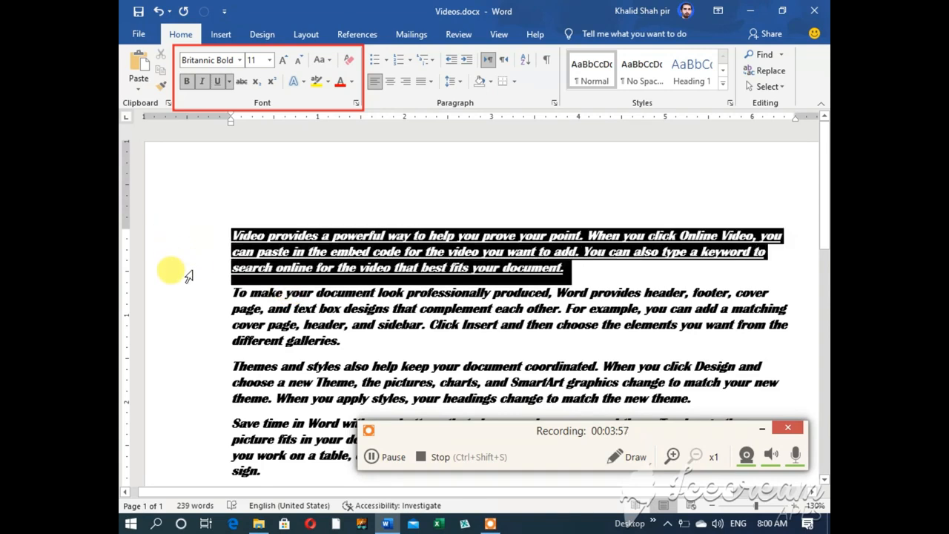
click(217, 83)
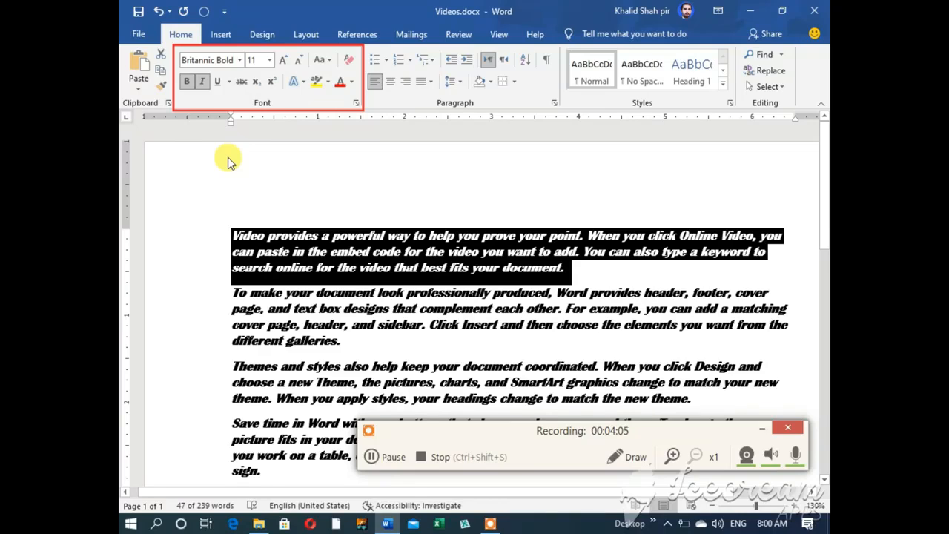
click(255, 237)
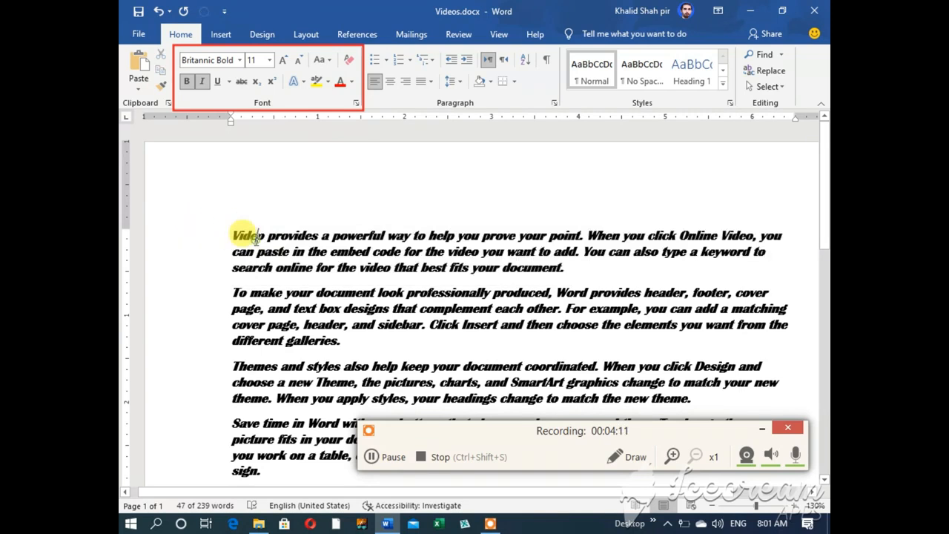
Step: Select the whole text and remove its bold and italic formatting
double_click(193, 230)
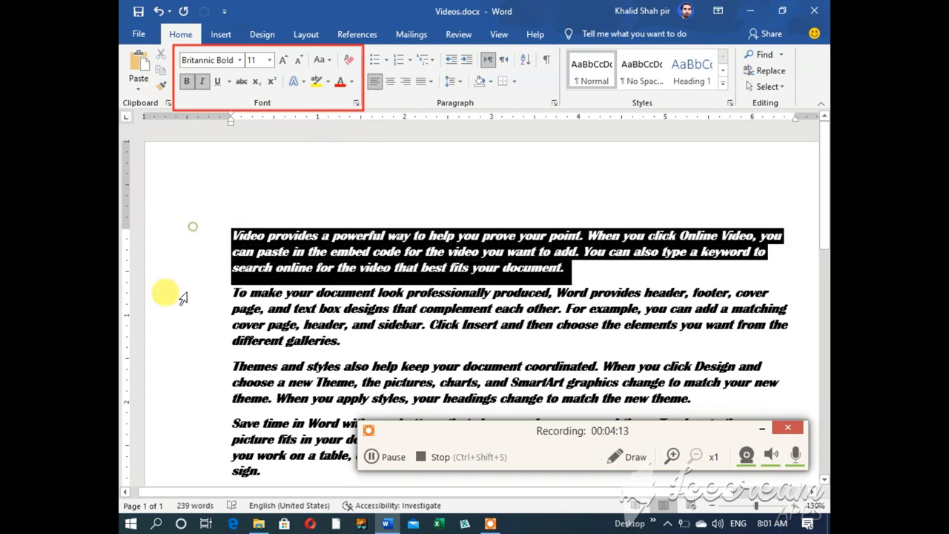
drag(183, 297, 187, 451)
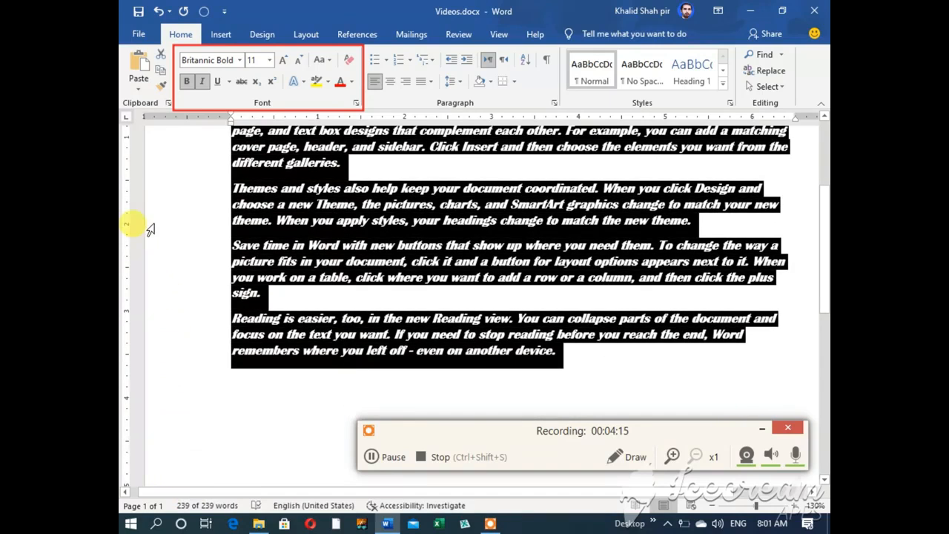
click(201, 81)
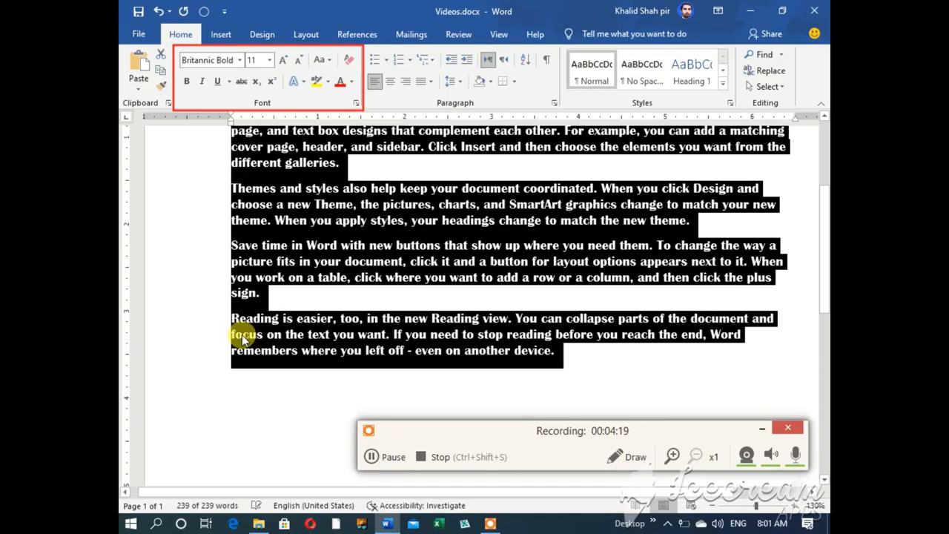
Step: Open the choice of underline styles for the whole selected text and preview the double underline
scroll(225, 312, up, 3)
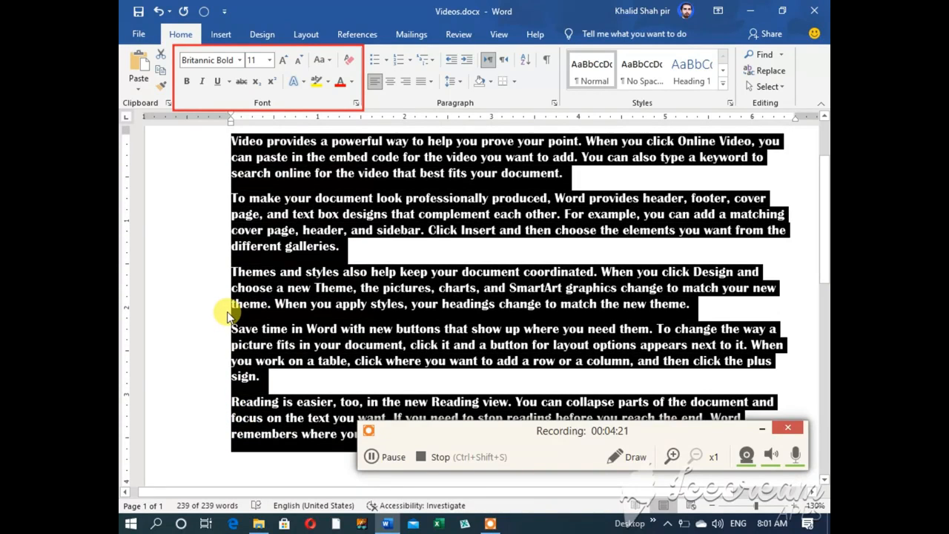
scroll(228, 315, up, 2)
scroll(228, 315, down, 1)
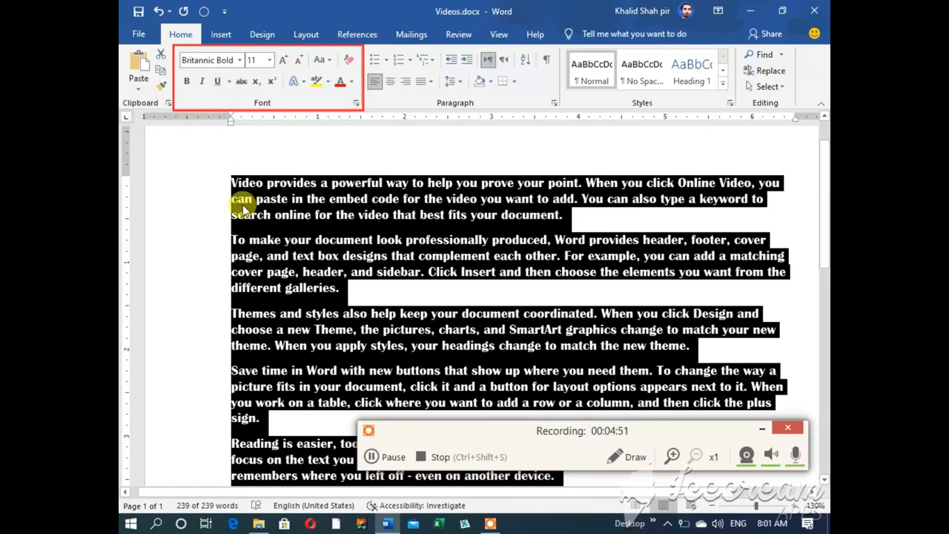
click(229, 83)
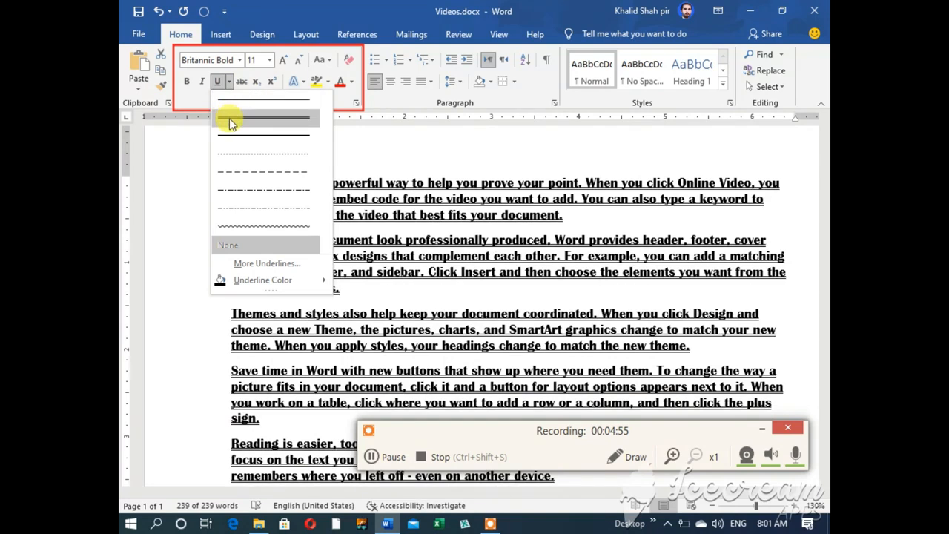